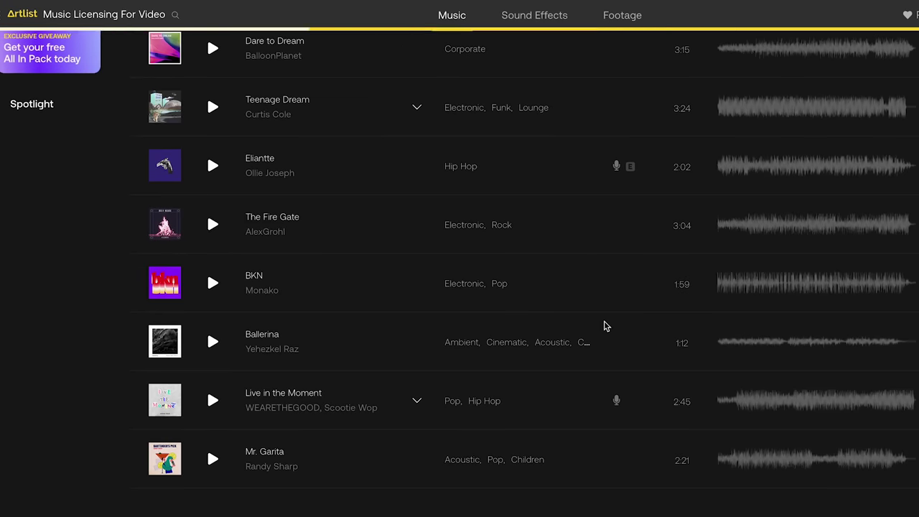
# Swap Artlist's mood filter from Uplifting to Happy.
pyautogui.scroll(-5, 604, 325)
pyautogui.scroll(2, 604, 326)
pyautogui.scroll(10, 604, 326)
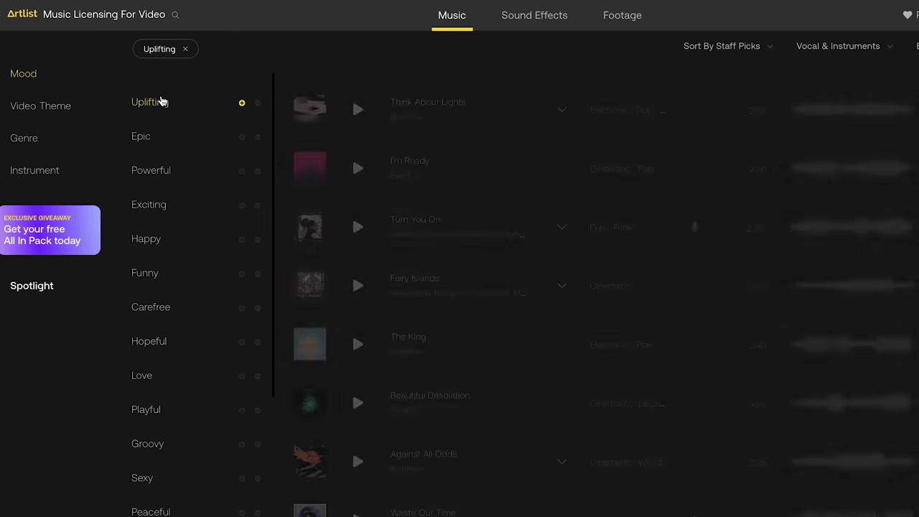
pyautogui.click(258, 105)
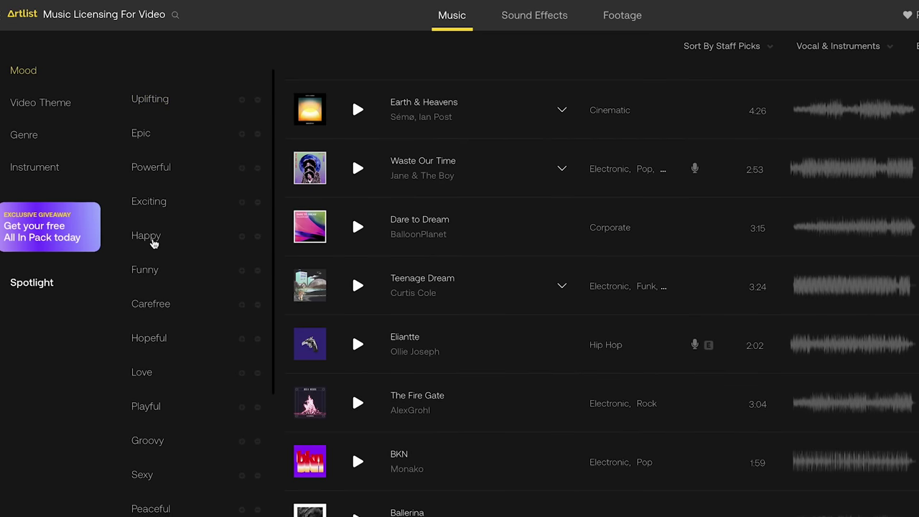
pyautogui.click(241, 236)
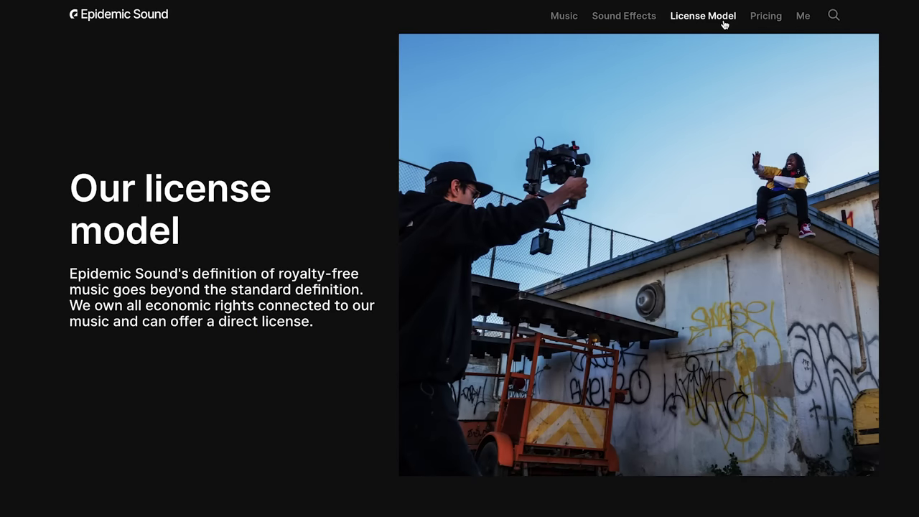
# Review Epidemic Sound's pricing plans and start the Personal plan's free trial.
pyautogui.click(765, 17)
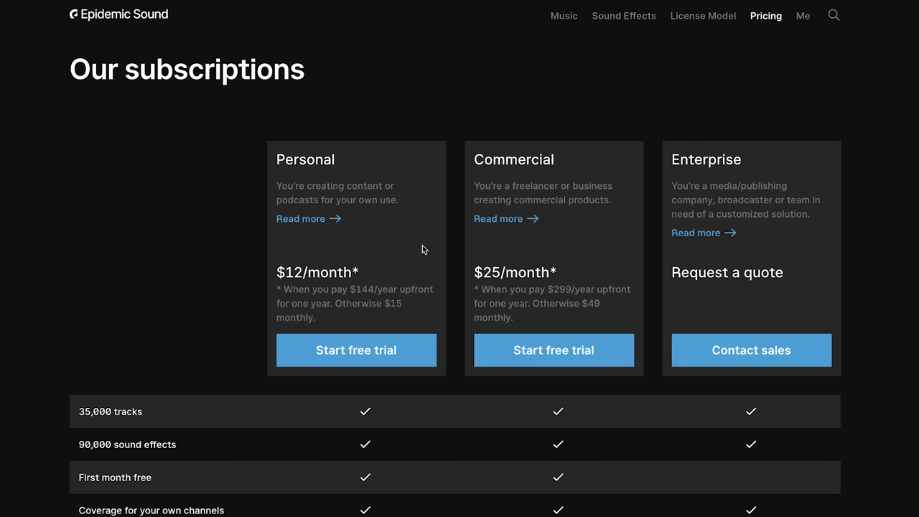
pyautogui.scroll(-9, 375, 314)
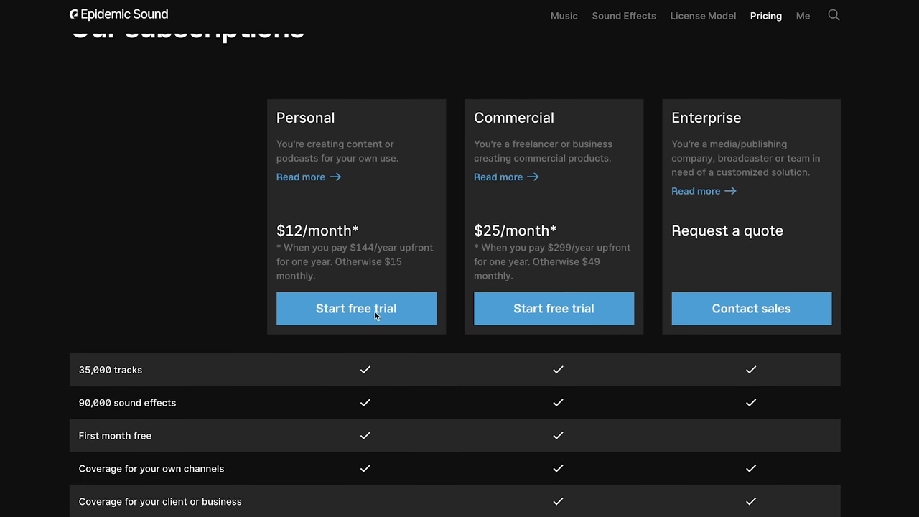
pyautogui.scroll(10, 373, 314)
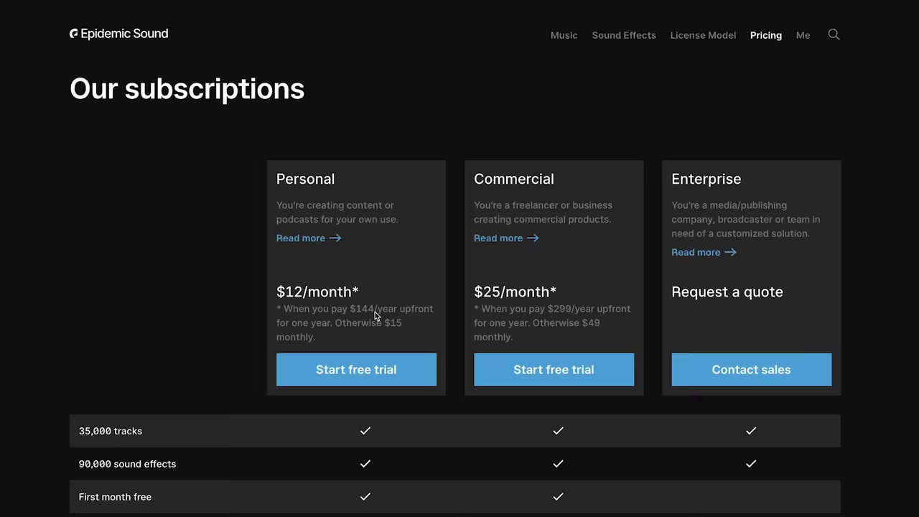
pyautogui.click(362, 351)
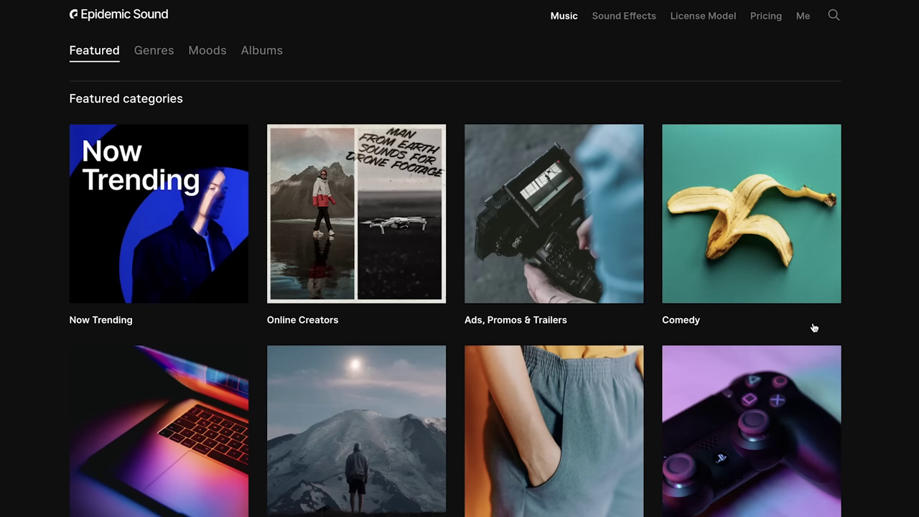
# Scroll Epidemic Sound's Music page down to Staff Picks, dismissing a stray context menu.
pyautogui.scroll(-8, 813, 327)
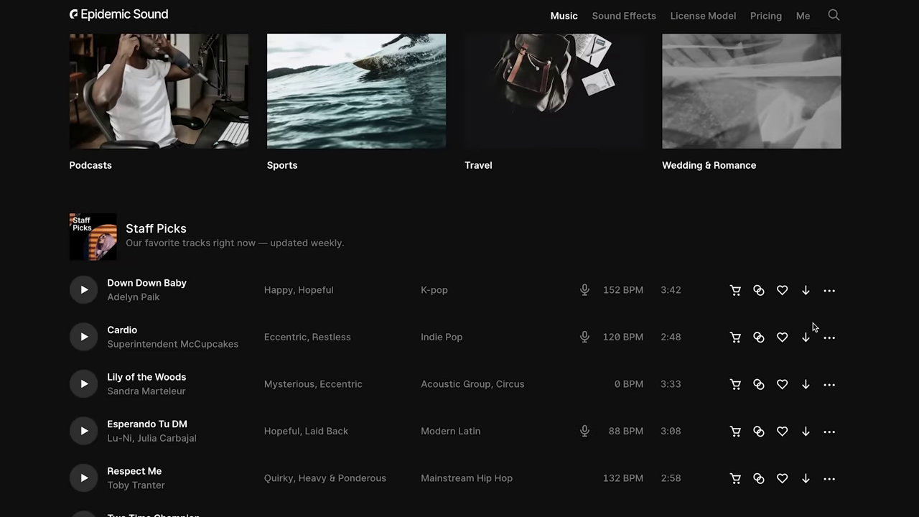
pyautogui.scroll(3, 813, 322)
pyautogui.rightClick(813, 322)
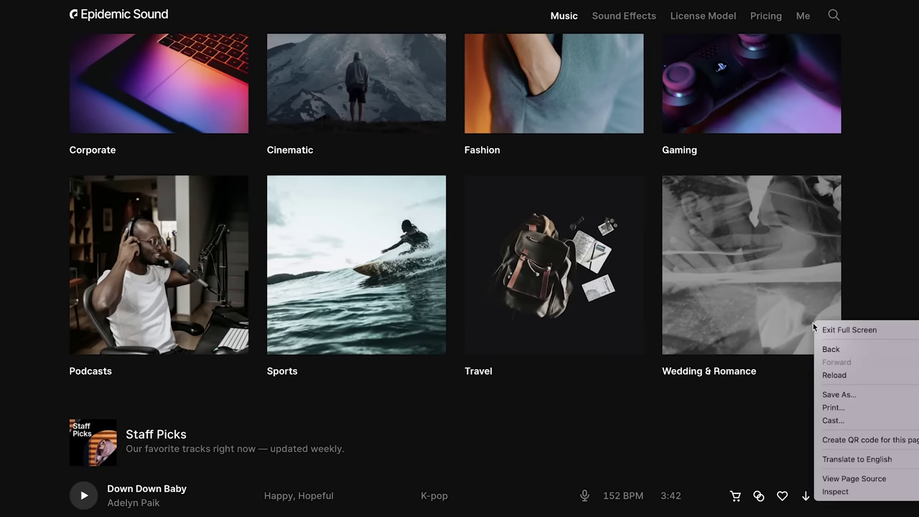
pyautogui.click(846, 287)
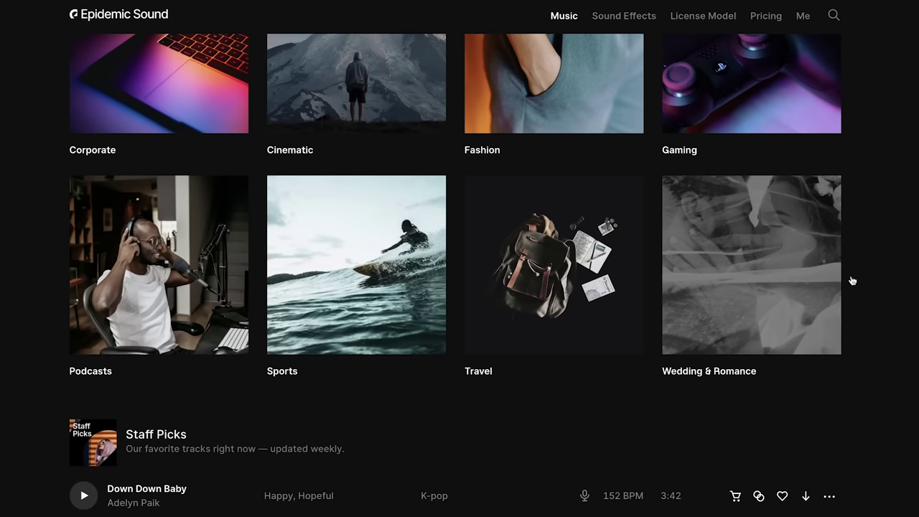
pyautogui.scroll(-3, 851, 280)
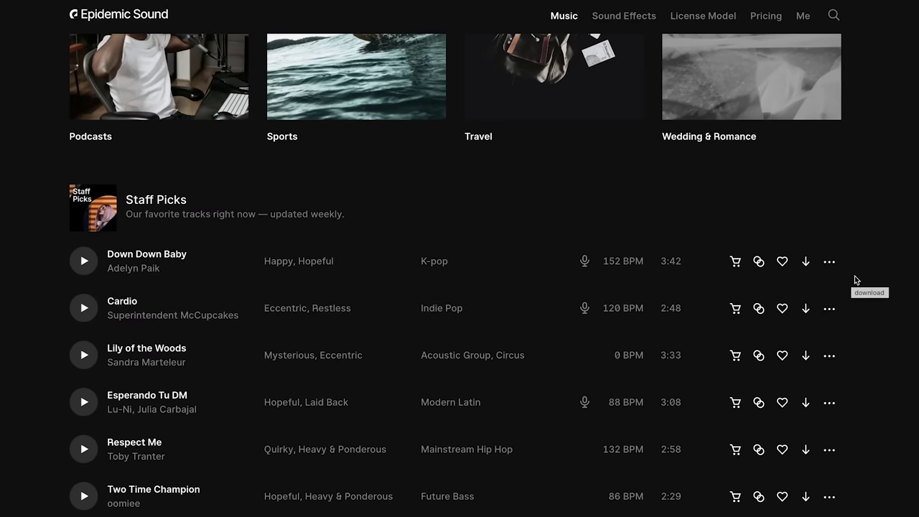
pyautogui.scroll(-3, 915, 277)
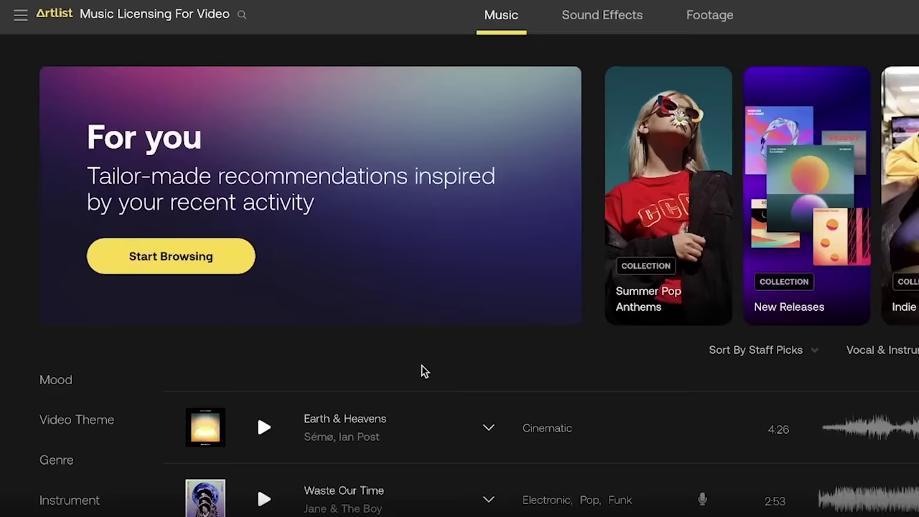
# Expand Artlist's Mood filter to list moods from Uplifting through Tense.
pyautogui.scroll(-3, 420, 371)
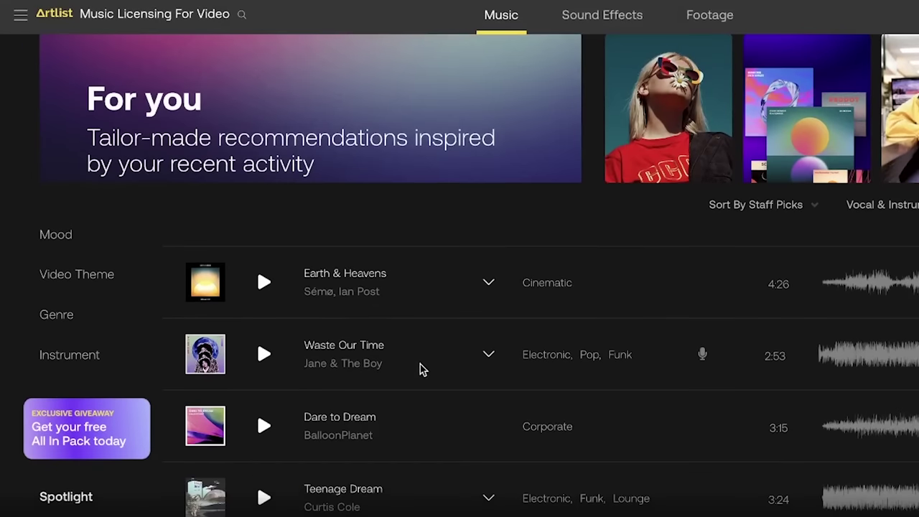
pyautogui.click(67, 233)
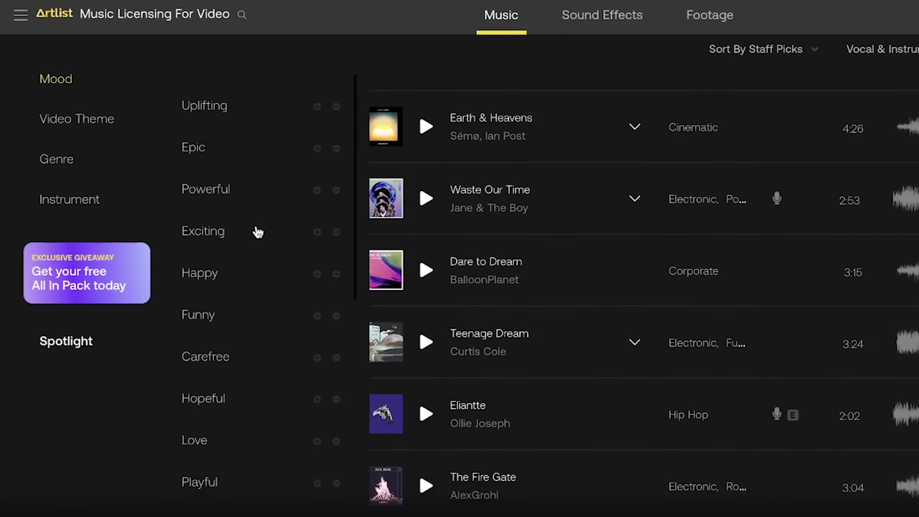
pyautogui.scroll(-3, 262, 231)
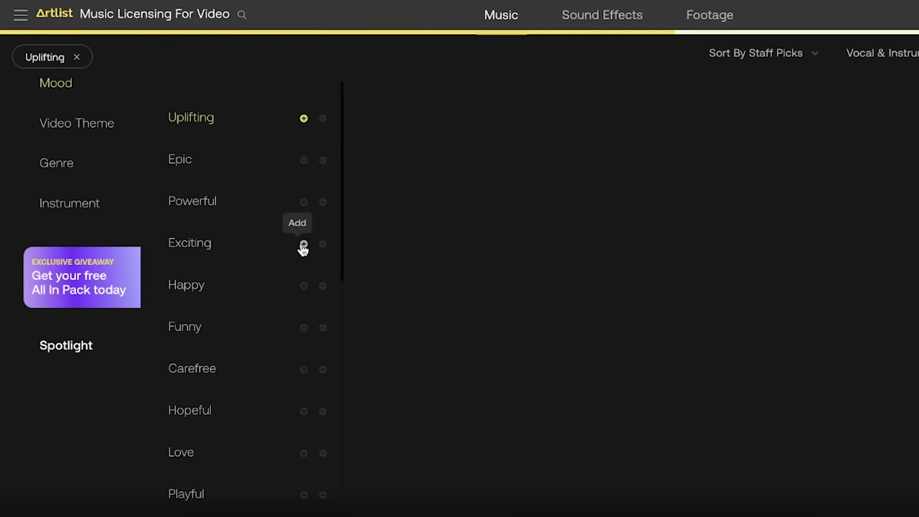
pyautogui.click(303, 245)
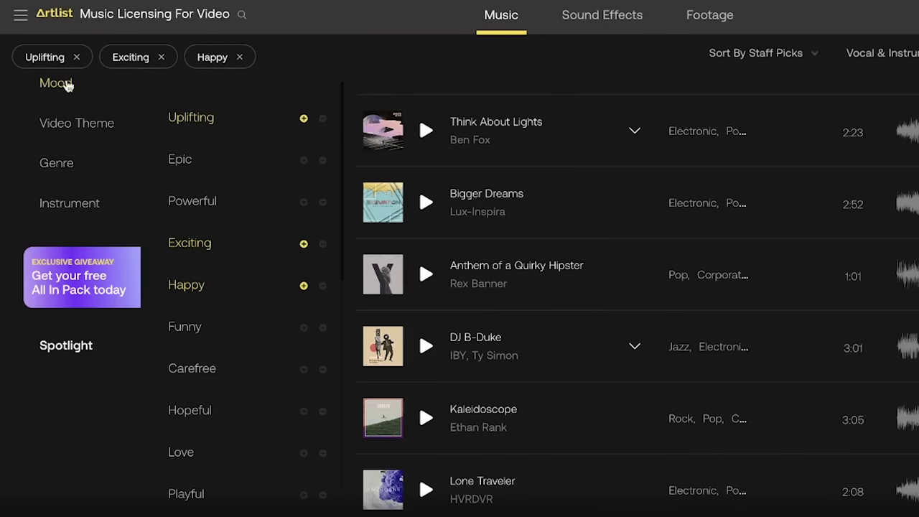
pyautogui.scroll(-6, 603, 235)
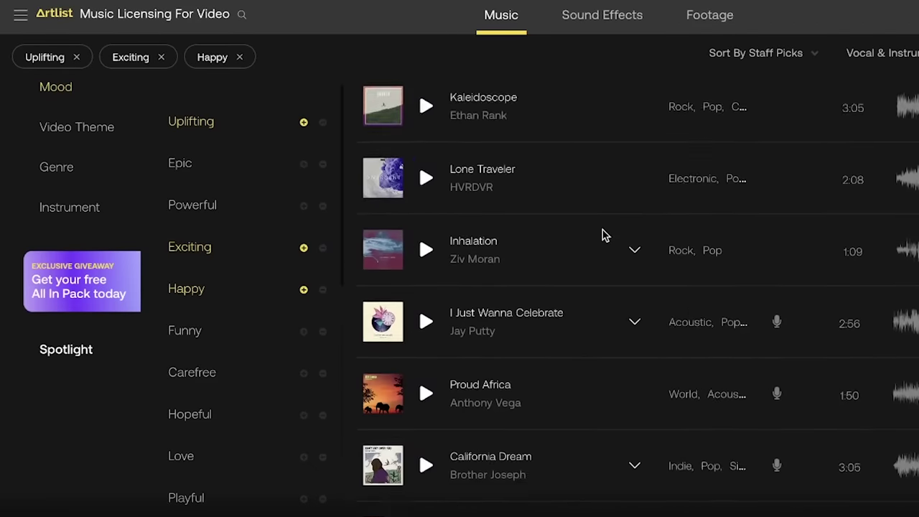
pyautogui.scroll(-9, 603, 235)
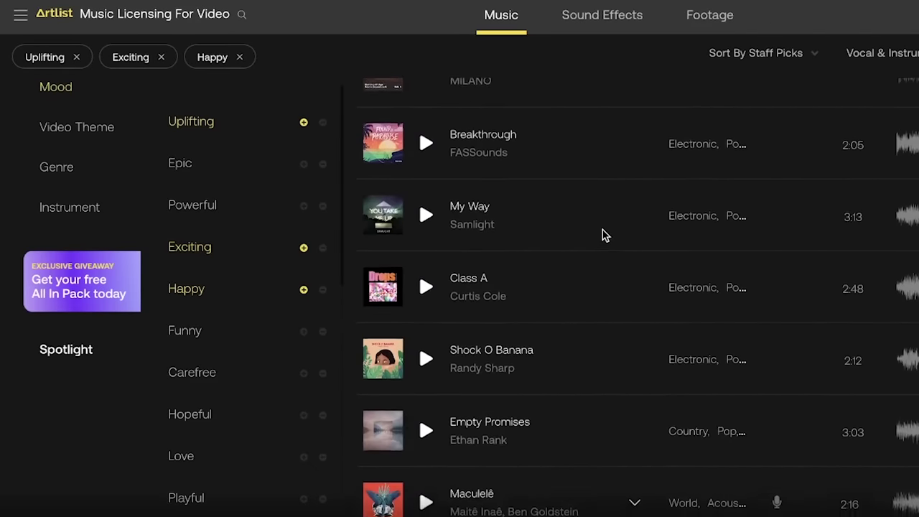
pyautogui.scroll(-1, 605, 235)
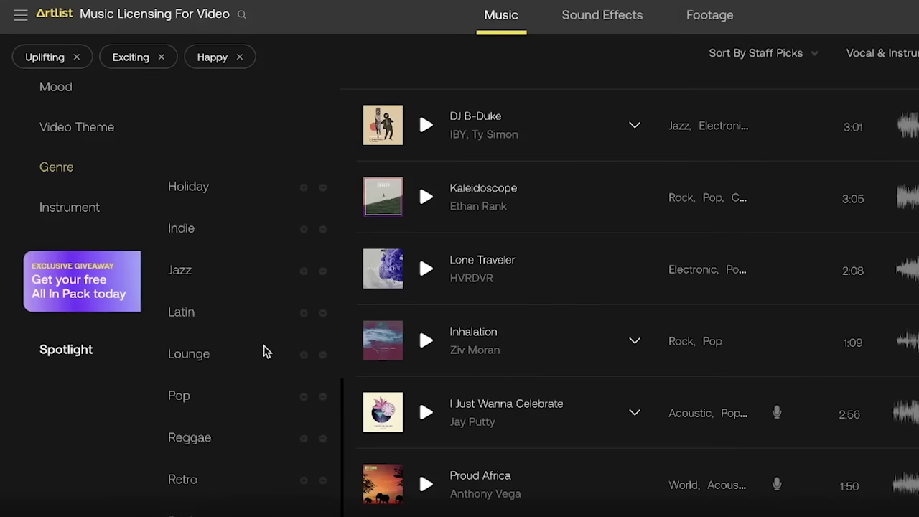
pyautogui.scroll(-3, 264, 351)
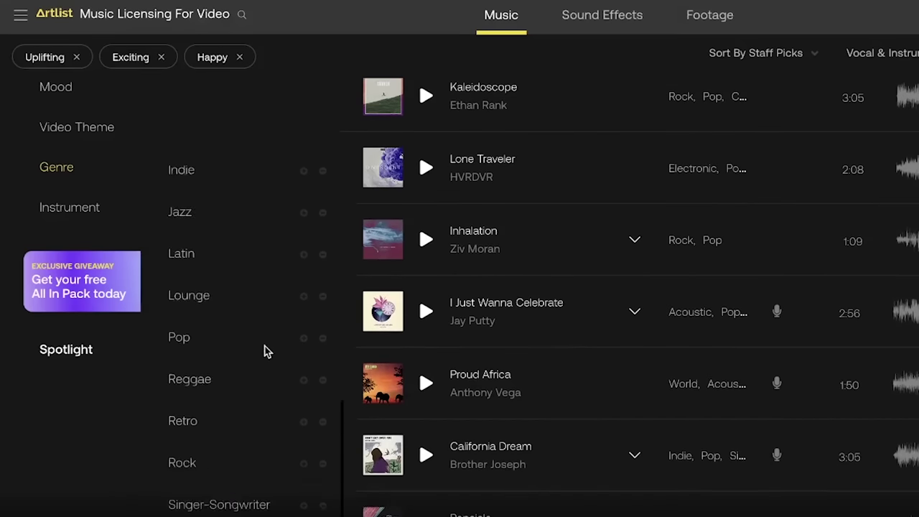
pyautogui.scroll(5, 264, 351)
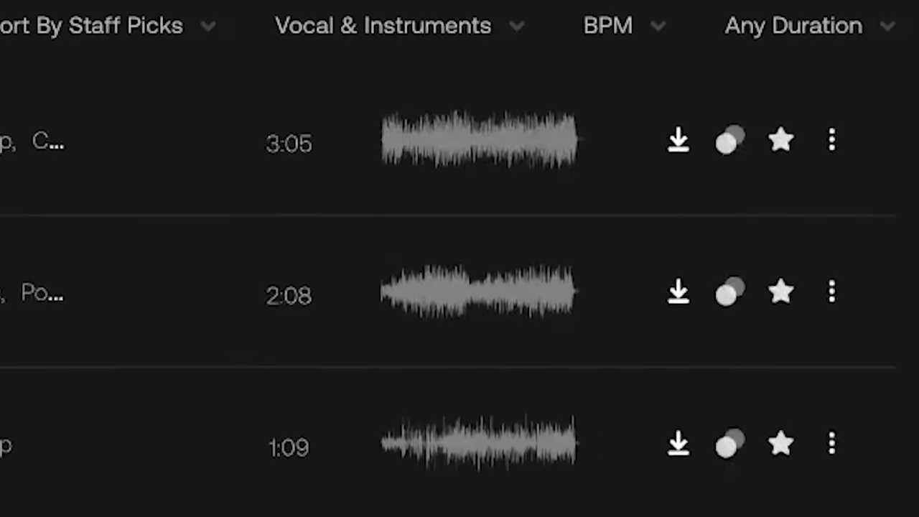
# Scroll the Artlist track list and seek a track's preview to a later point.
pyautogui.scroll(-10, 459, 287)
pyautogui.scroll(-10, 459, 287)
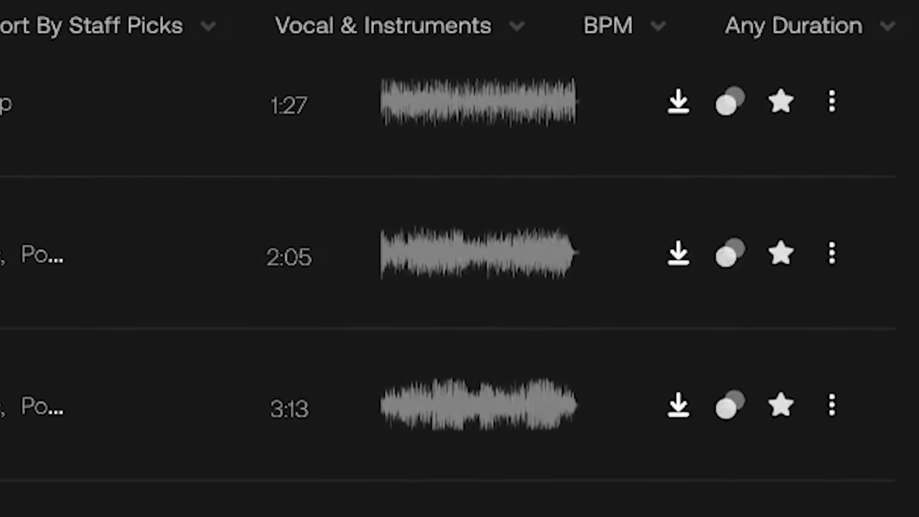
pyautogui.scroll(-8, 459, 287)
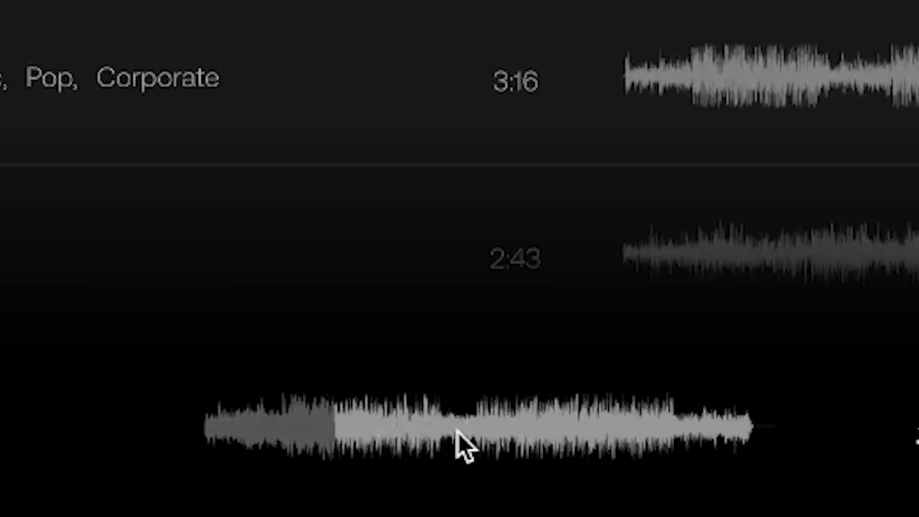
pyautogui.click(458, 432)
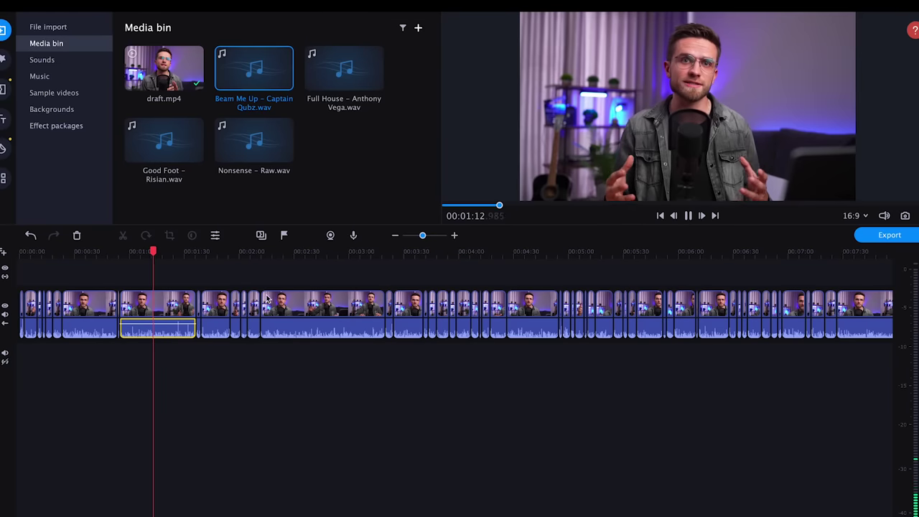
# Move the playhead to about 00:02:31 in the talking-head video.
pyautogui.click(310, 266)
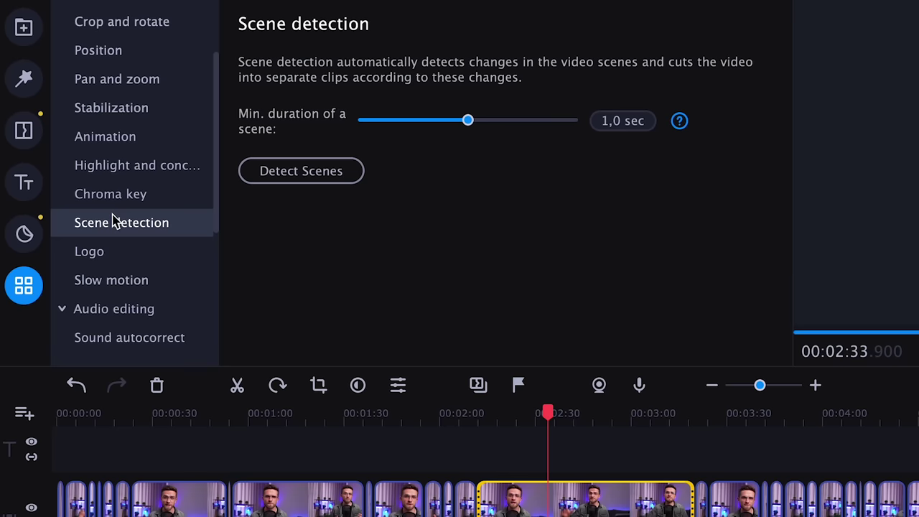
# Apply the Compressor at threshold about −16.5 dB, attack 151 ms, release near 570 ms.
pyautogui.scroll(-3, 113, 222)
pyautogui.scroll(-3, 129, 221)
pyautogui.click(142, 111)
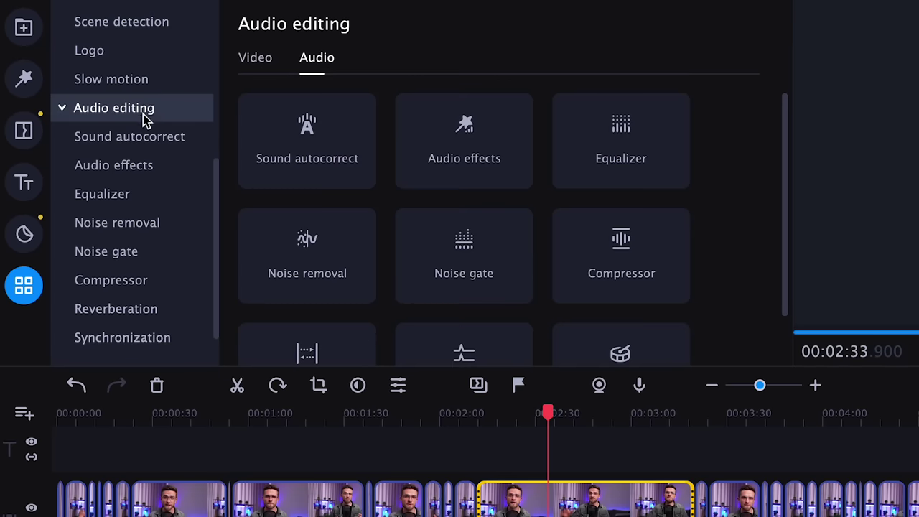
pyautogui.scroll(-1, 151, 170)
pyautogui.click(111, 251)
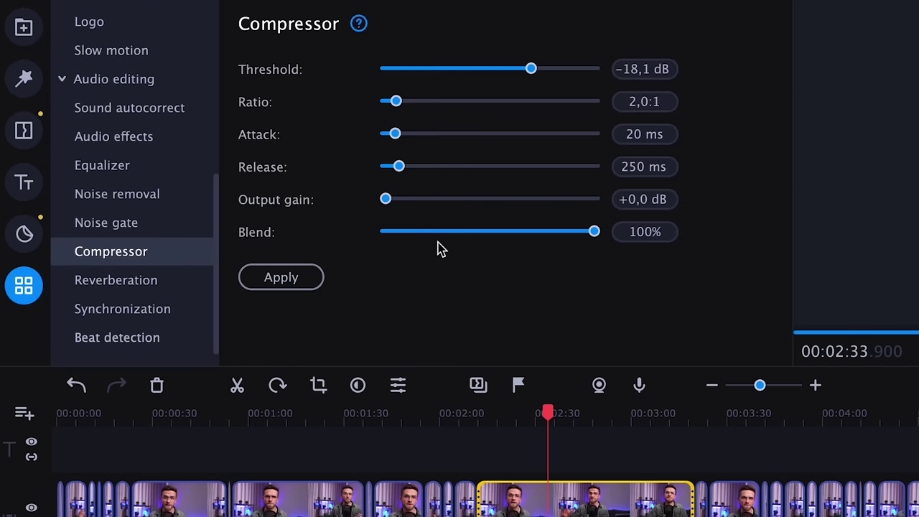
pyautogui.press('space')
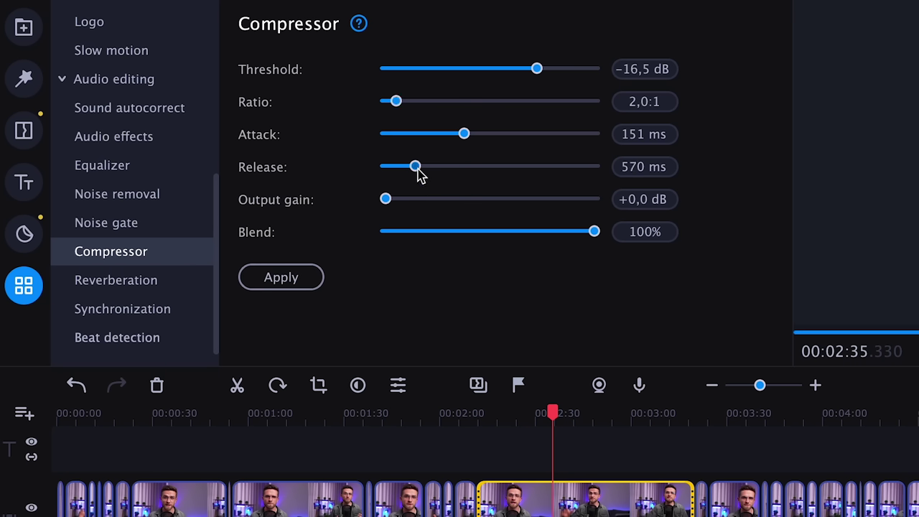
pyautogui.moveTo(433, 171); pyautogui.dragTo(434, 172)
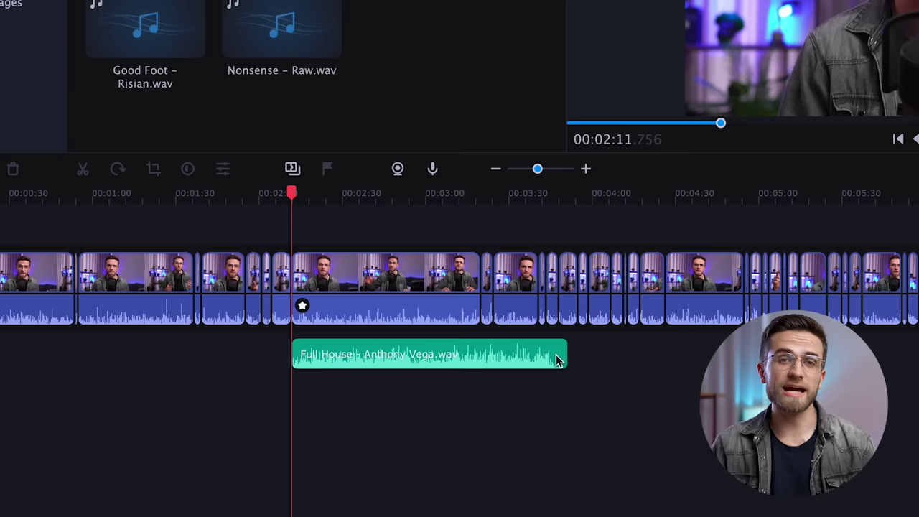
# Trim the end of Full House - Anthony Vega.wav and lower its volume to 62%.
pyautogui.click(557, 357)
pyautogui.moveTo(565, 362); pyautogui.dragTo(480, 359)
pyautogui.click(345, 192)
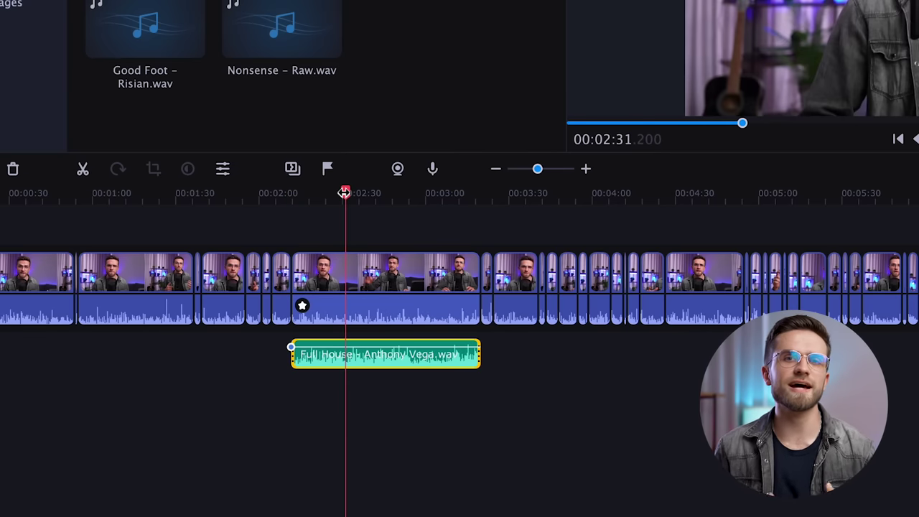
pyautogui.moveTo(392, 350); pyautogui.dragTo(390, 357)
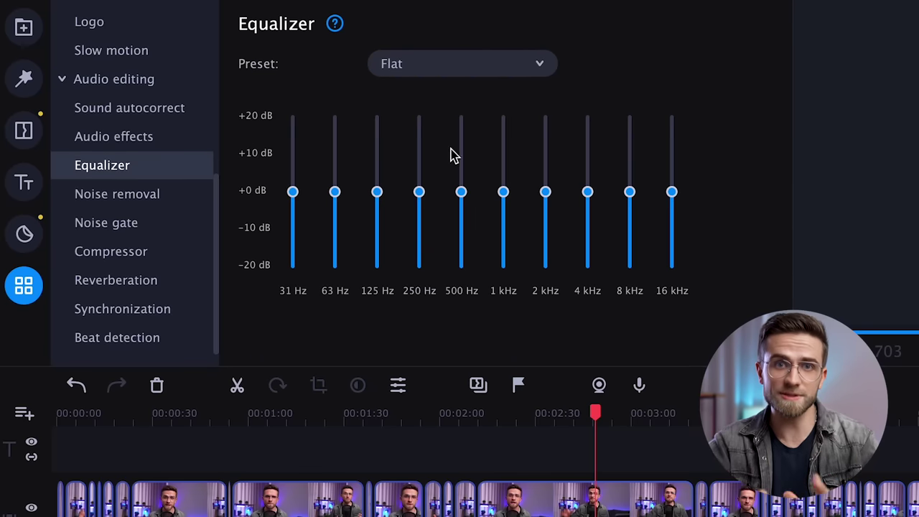
# Try the Music enhancement and Voice enhancement equalizer presets.
pyautogui.click(544, 66)
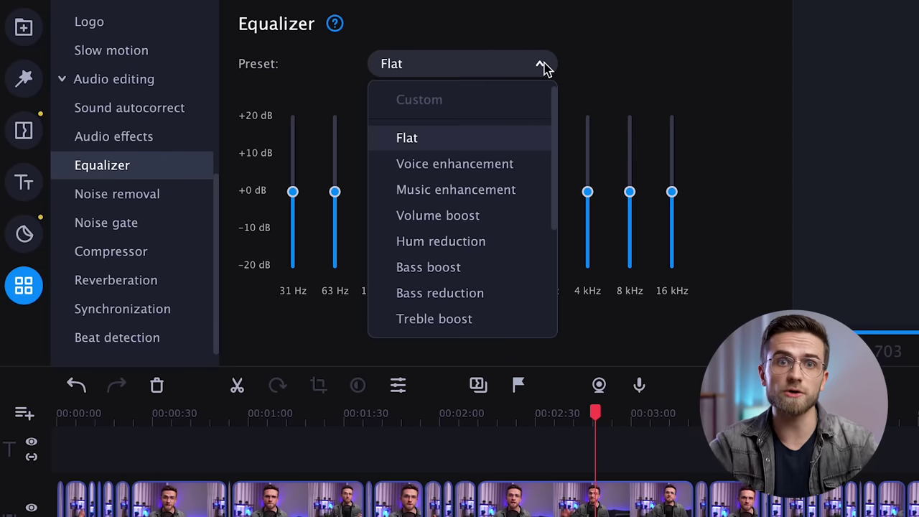
pyautogui.click(471, 188)
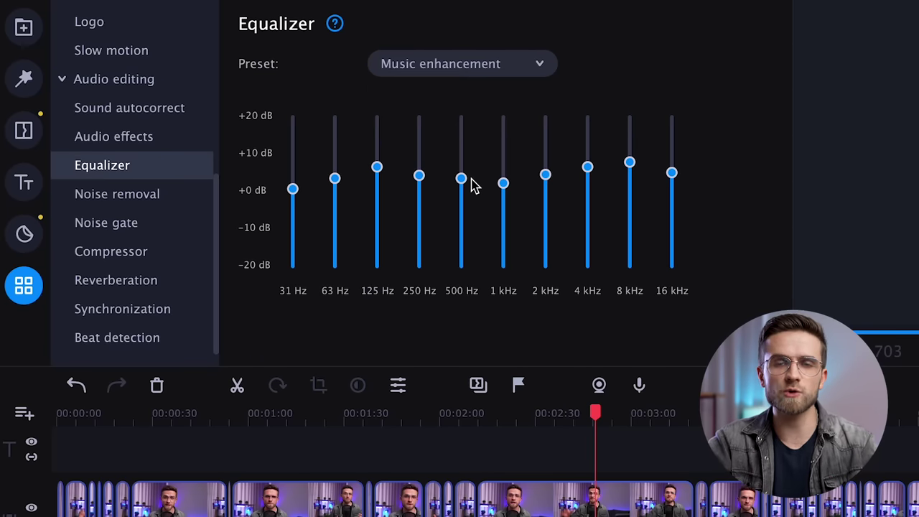
pyautogui.click(512, 69)
pyautogui.click(484, 165)
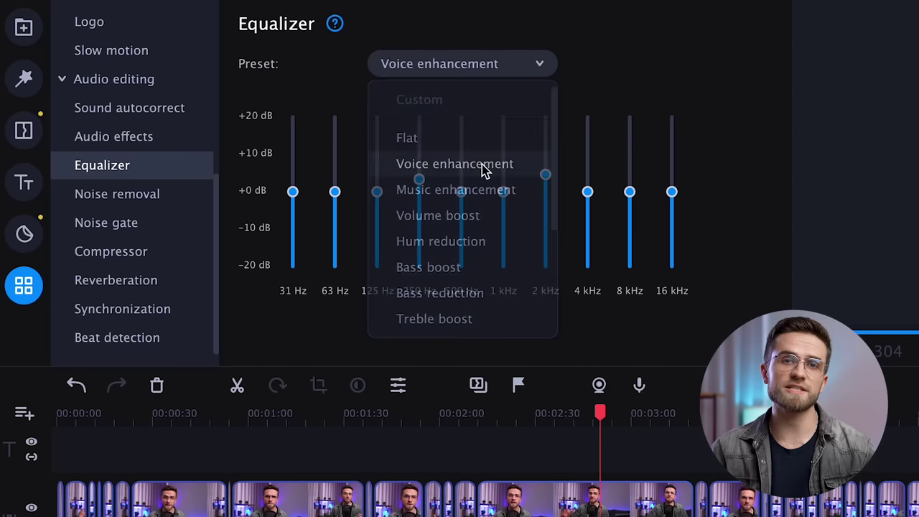
pyautogui.click(482, 72)
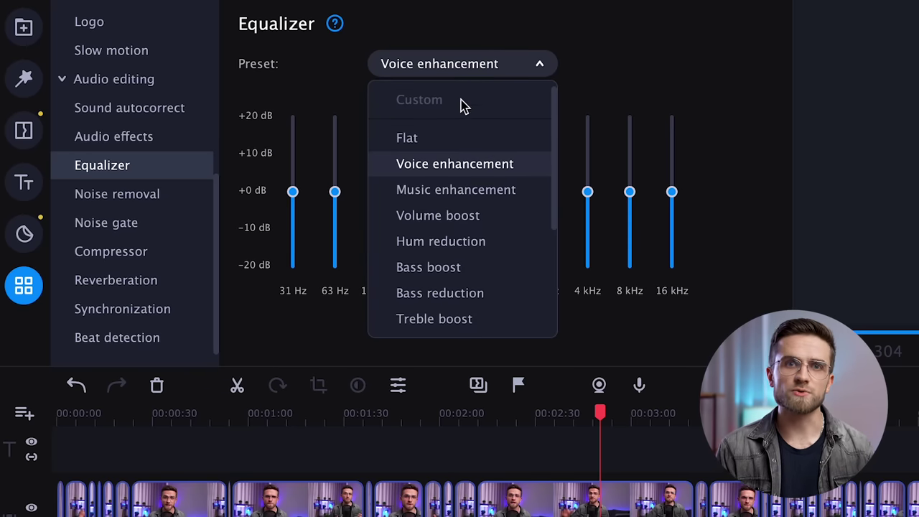
pyautogui.click(494, 159)
# Revert to Flat, then cut the 500 Hz, 1 kHz and 2 kHz bands below 0 dB.
pyautogui.hotkey('ctrl', 'z')
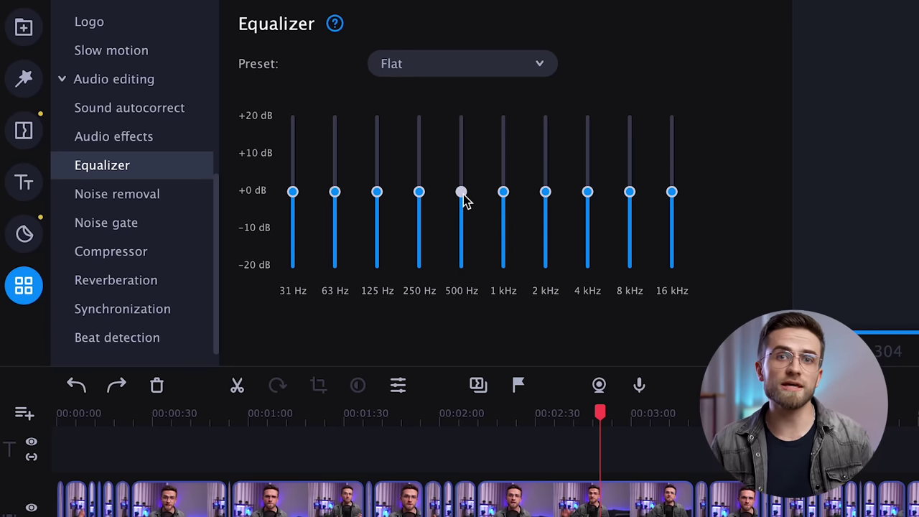
pyautogui.moveTo(463, 197); pyautogui.dragTo(463, 207)
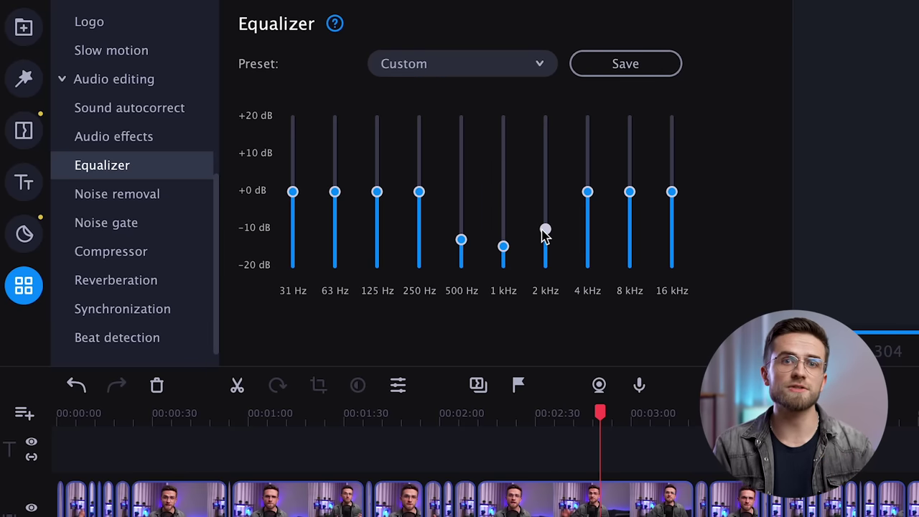
pyautogui.moveTo(589, 197); pyautogui.dragTo(588, 203)
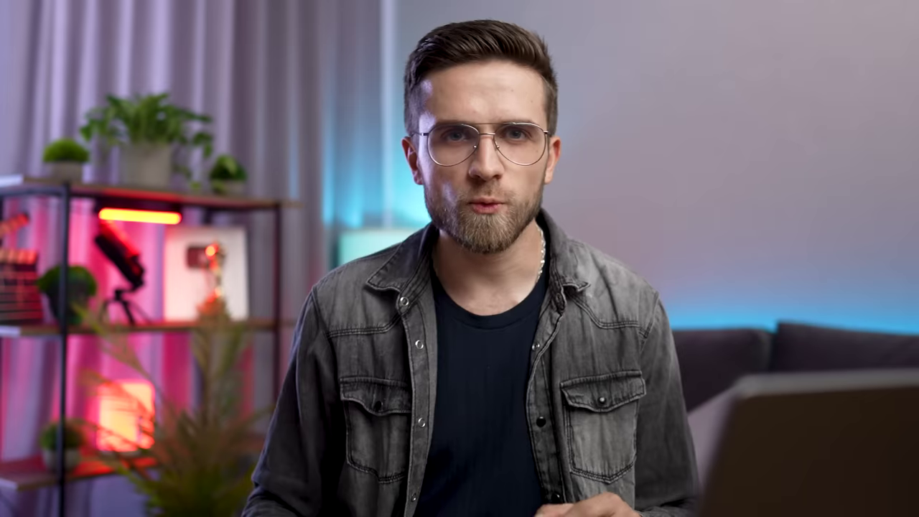